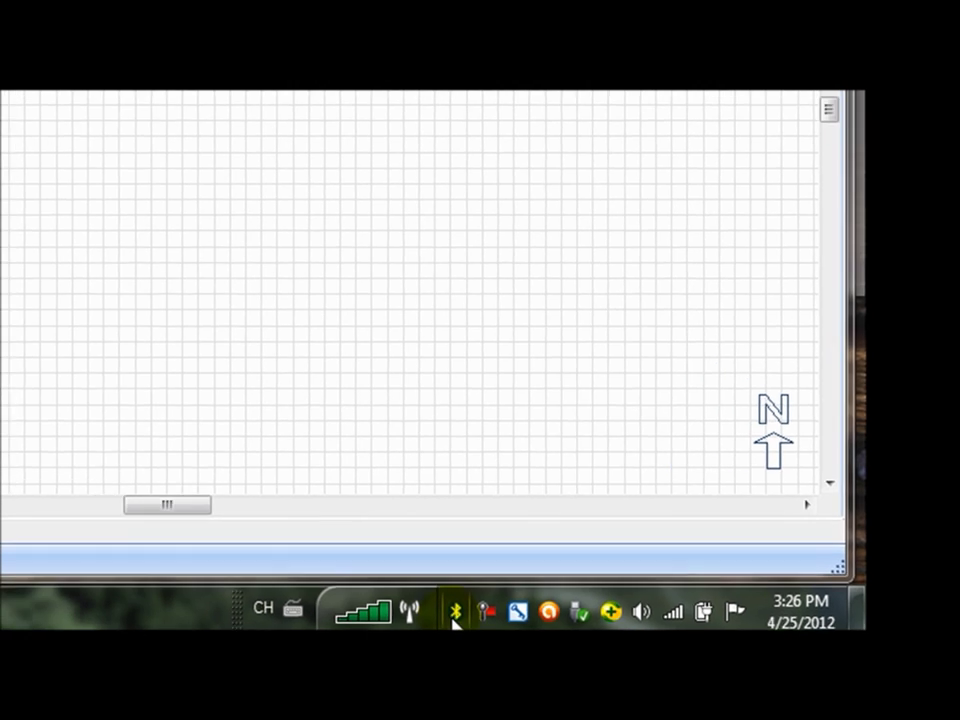
Right-click the system-tray Bluetooth icon to show Add a Device and Show Bluetooth Devices.
right_click(404, 610)
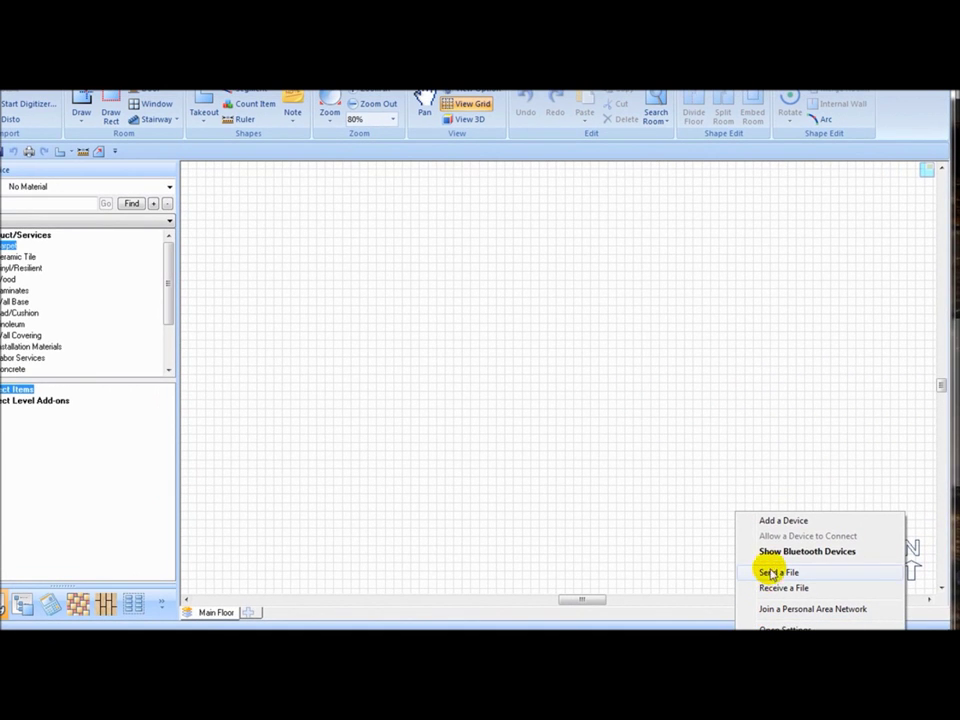
Add the DISTO D3 as a Bluetooth device by entering its pairing code, then close the wizard.
left_click(777, 521)
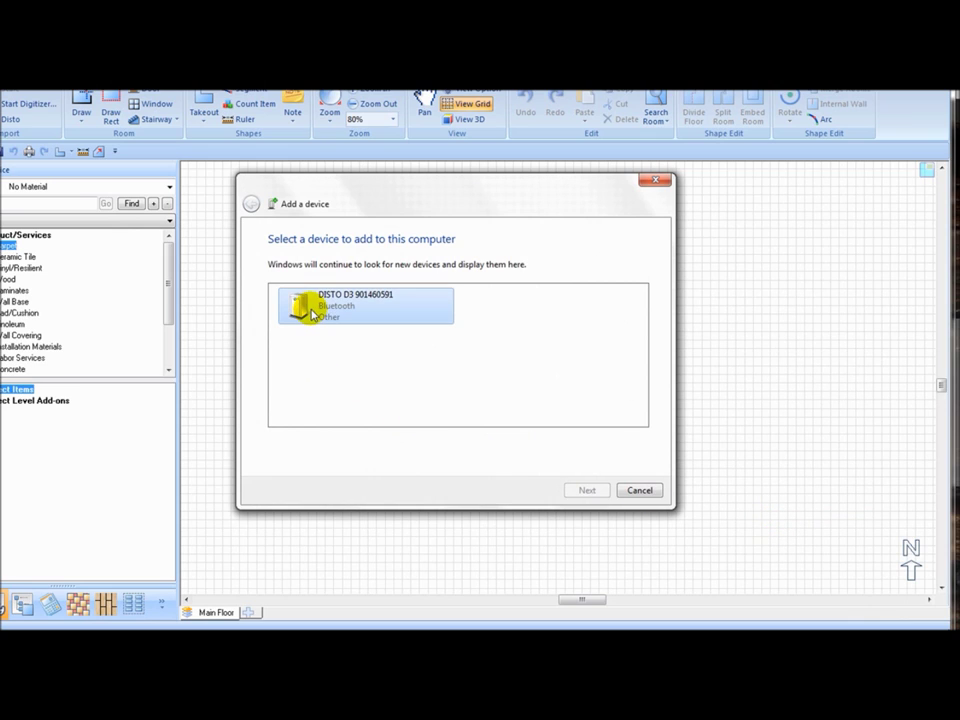
left_click(312, 314)
left_click(576, 490)
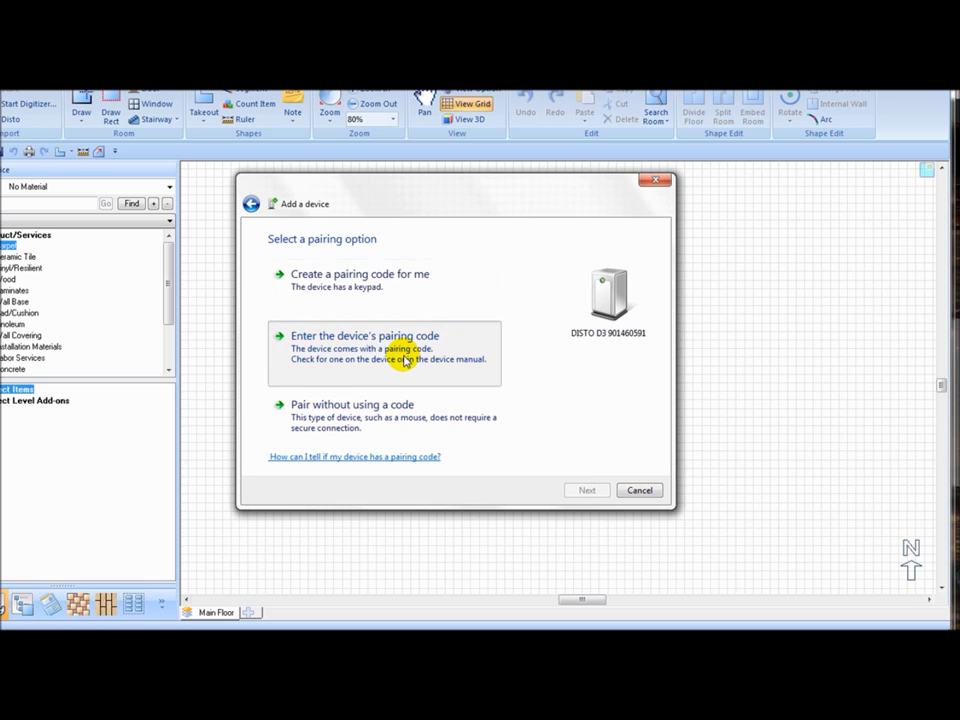
left_click(404, 360)
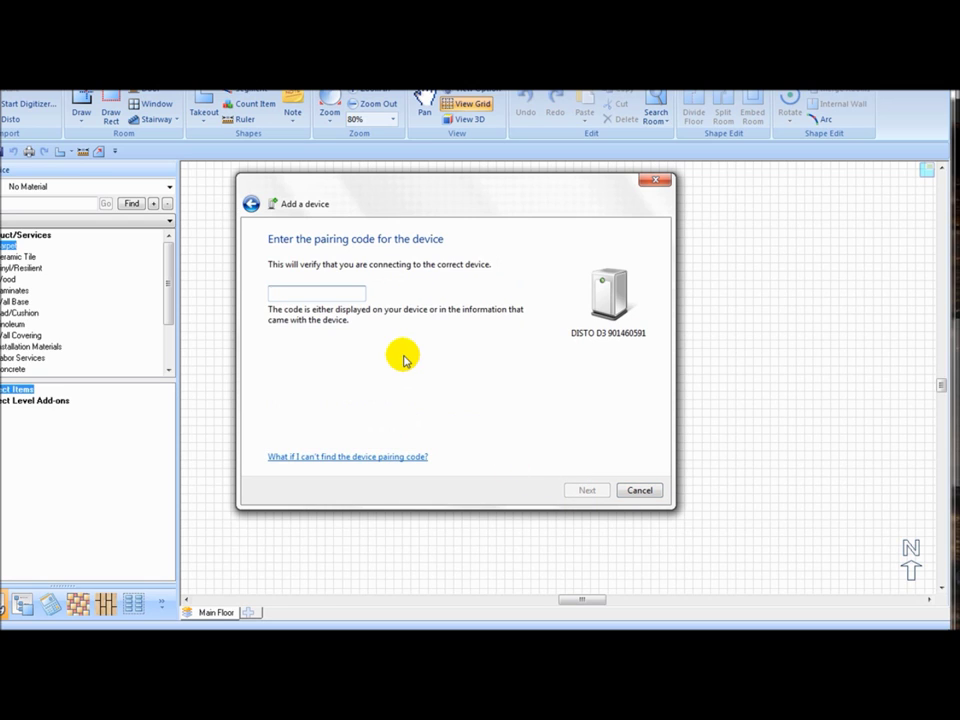
type("0000")
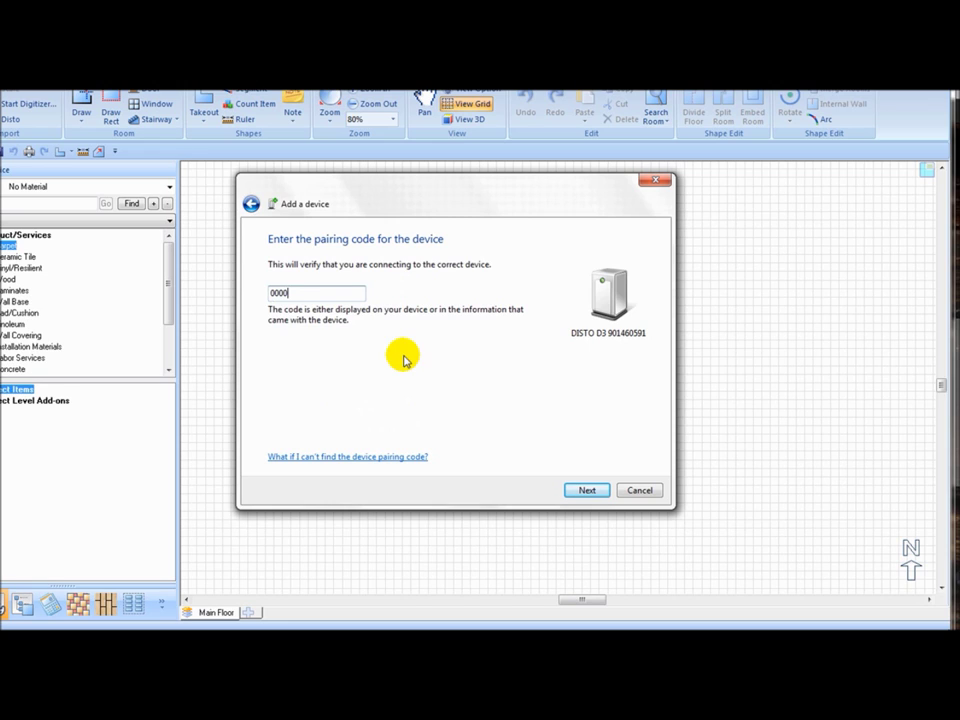
left_click(583, 490)
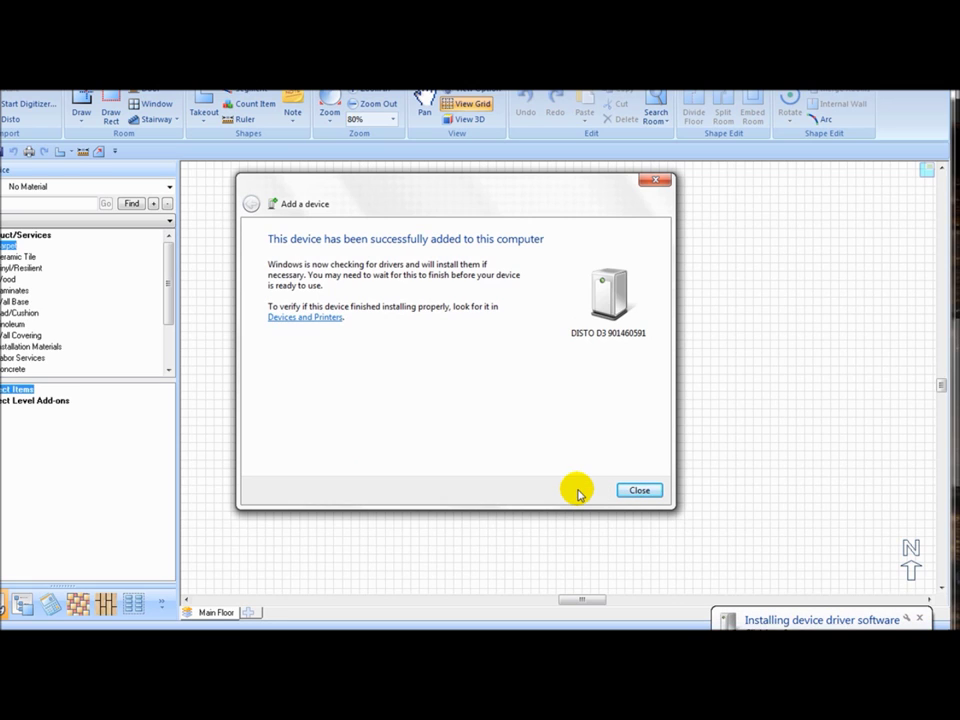
left_click(641, 490)
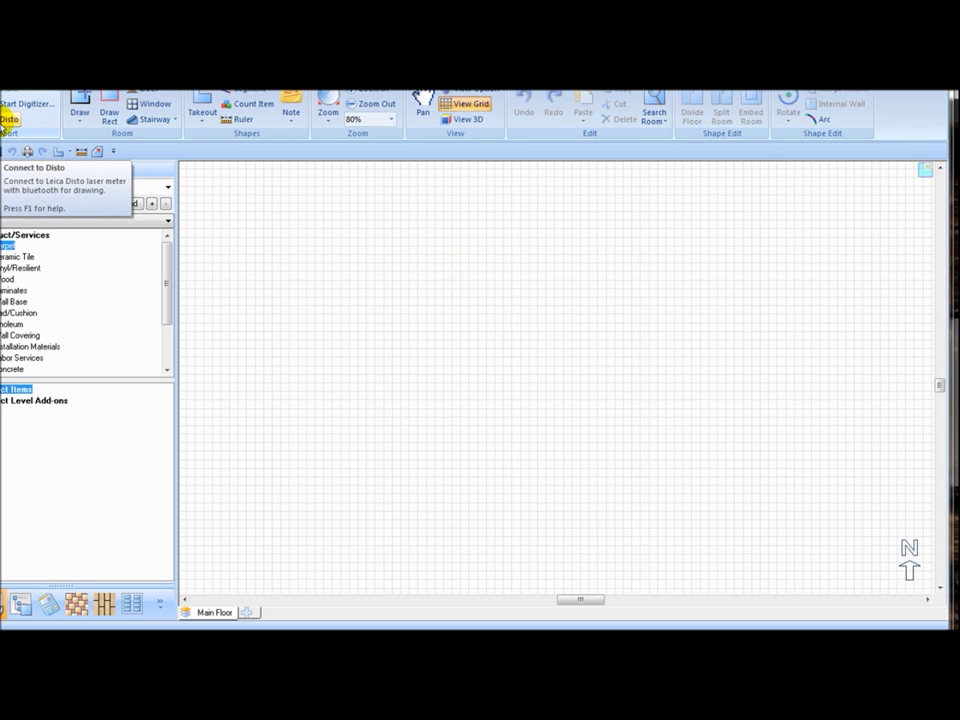
Start Disto drawing mode from the Takeoff tab's Import group to connect the laser meter.
left_click(7, 122)
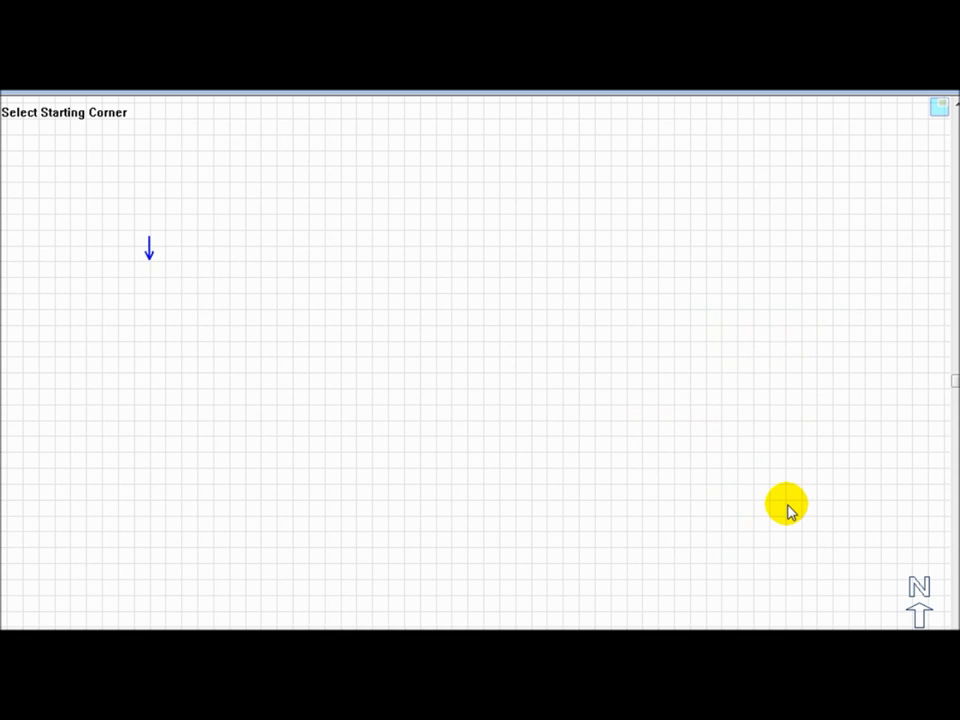
Shift the starting-corner marker up one grid step and left two steps.
key("Up")
key("Left")
key("Left")
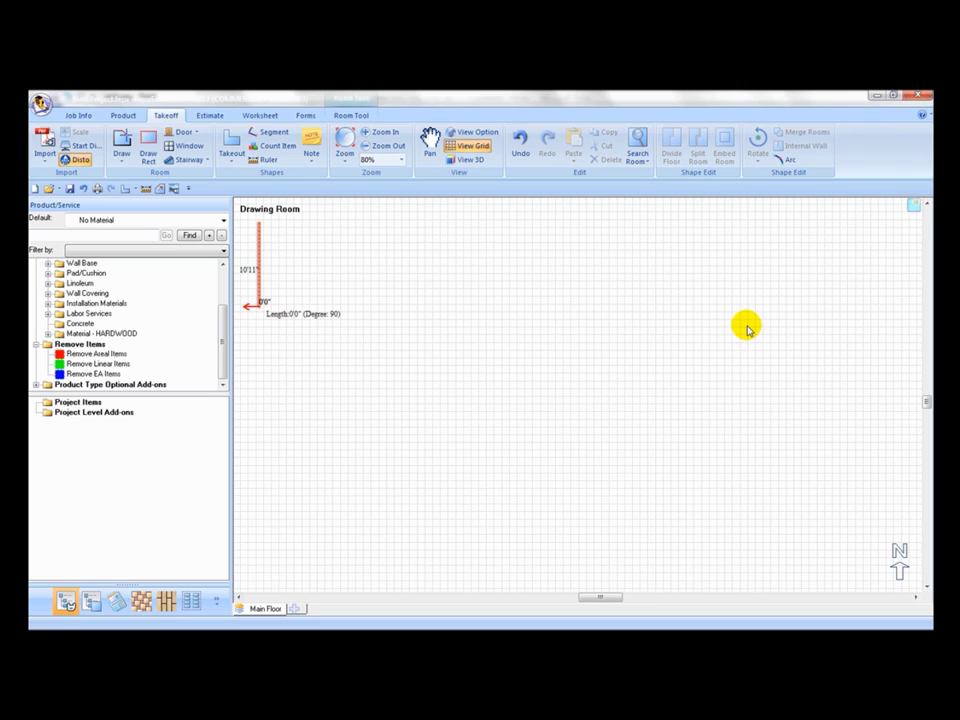
Add a 14'2" wall heading right and close the walls into rectangular room Rm6.
key("Right")
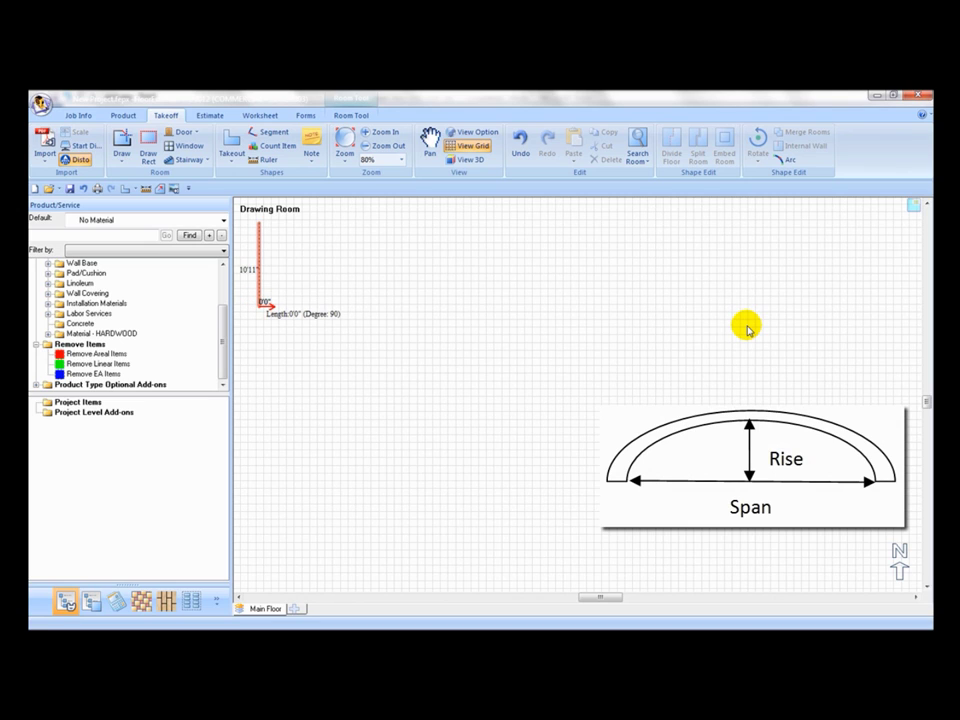
type("142")
key("Return")
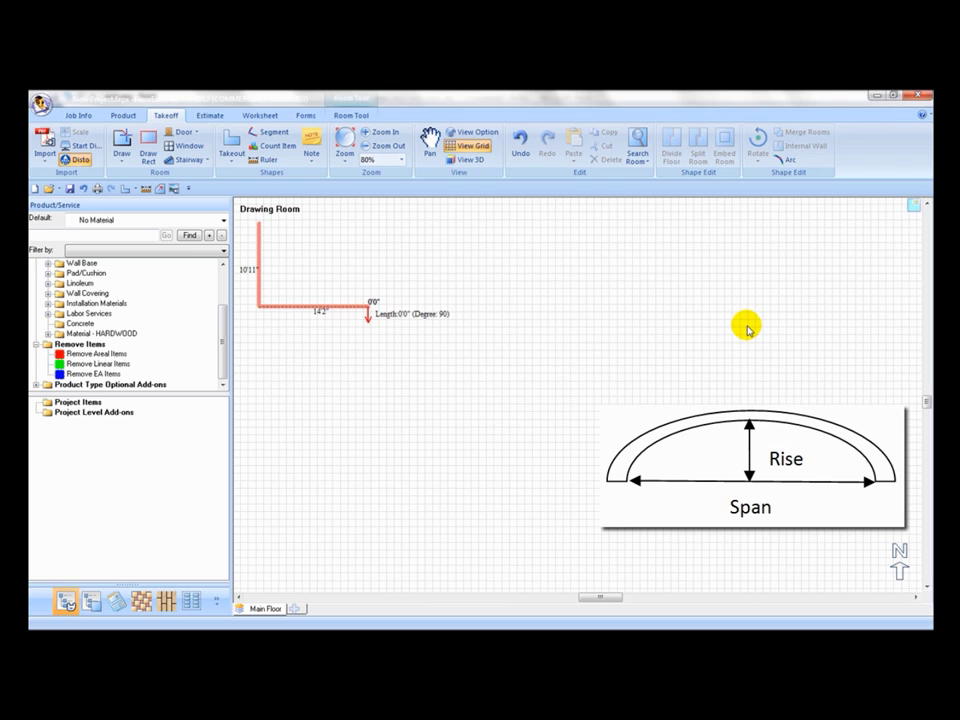
key("Return")
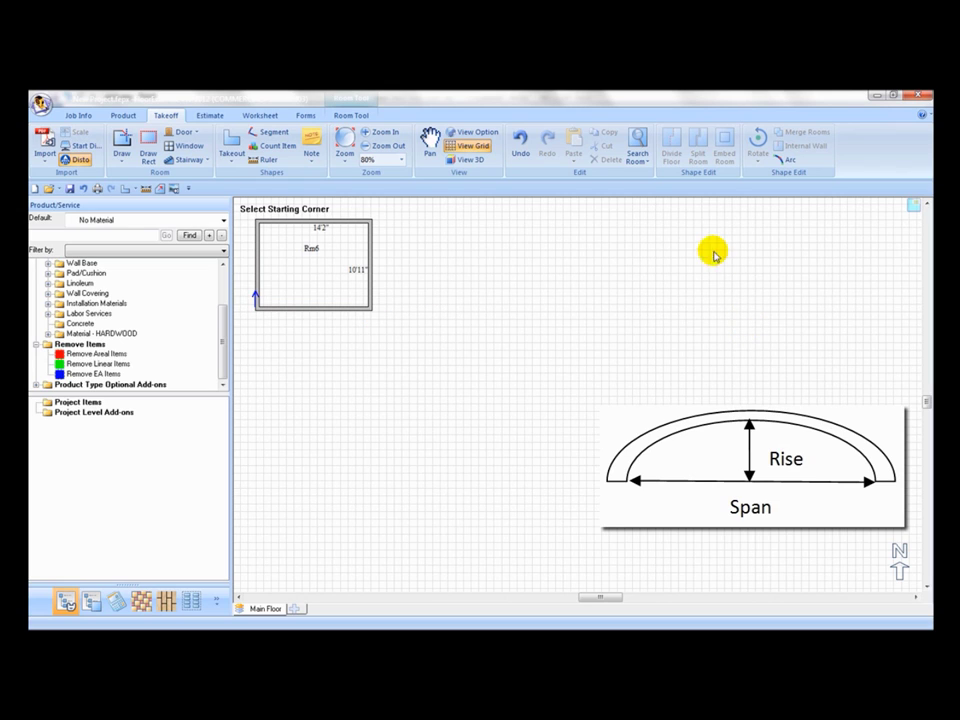
Leave Disto mode and bend Rm6's bottom wall outward into an arc.
left_click(72, 157)
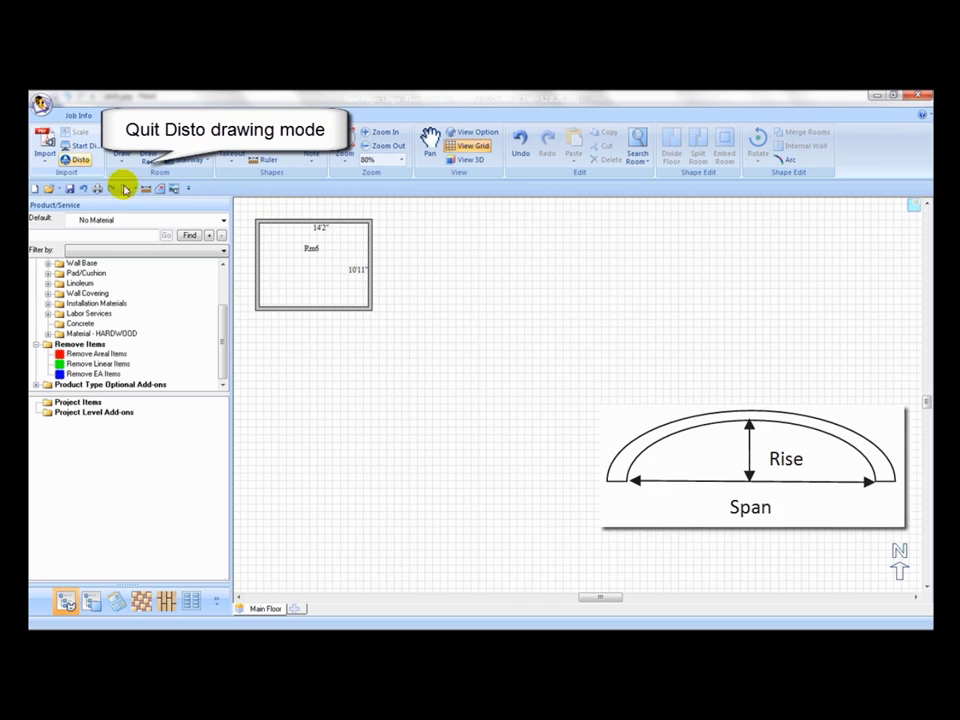
left_click(303, 284)
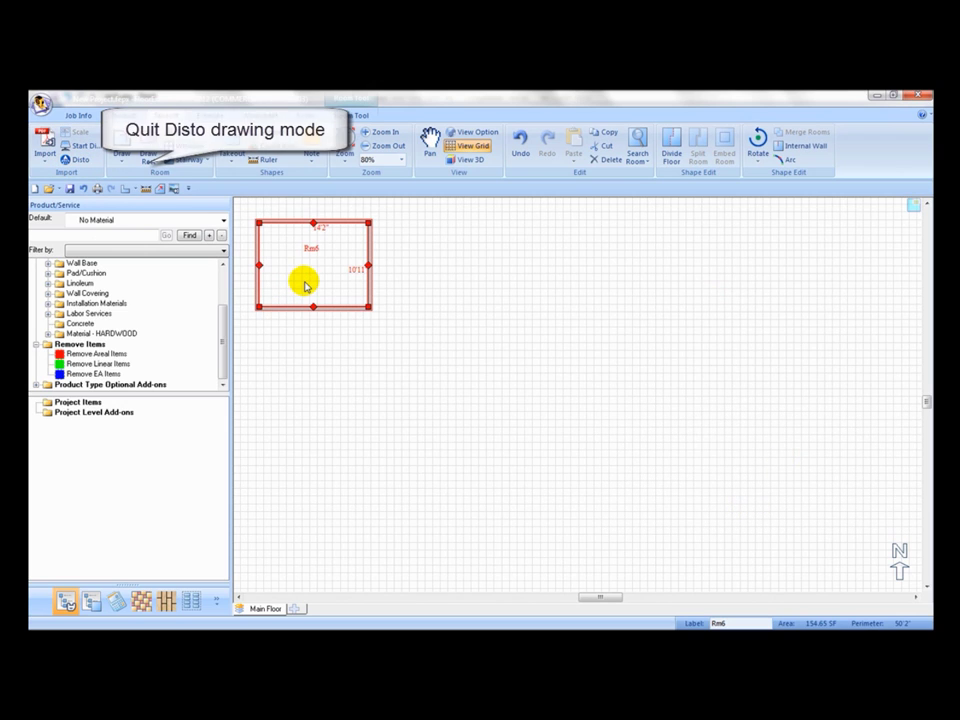
left_click(785, 159)
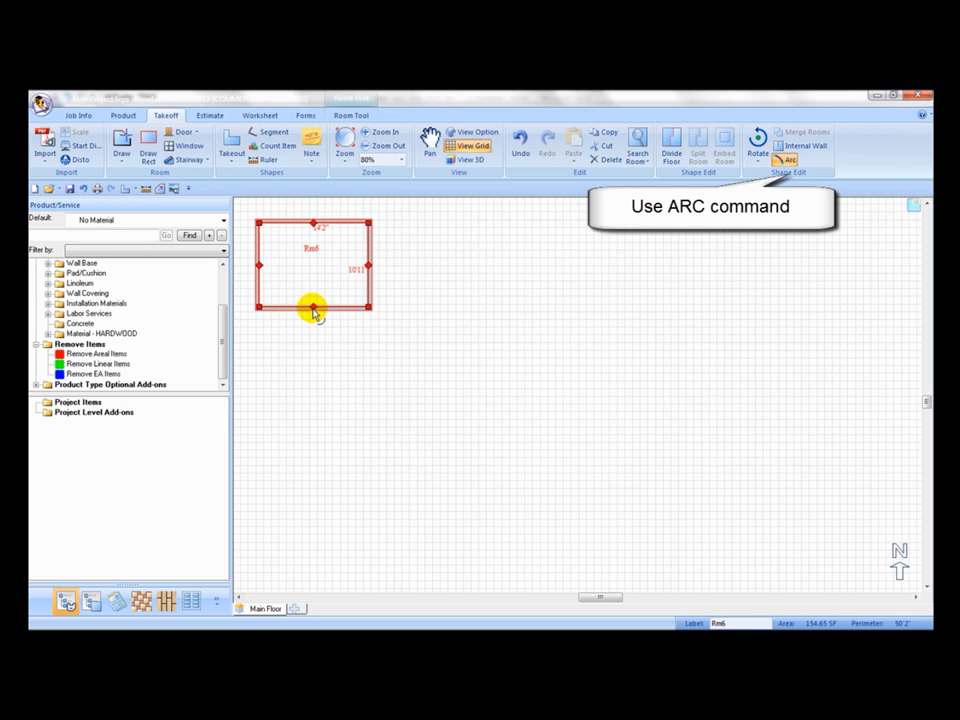
left_click_drag(313, 308, 312, 332)
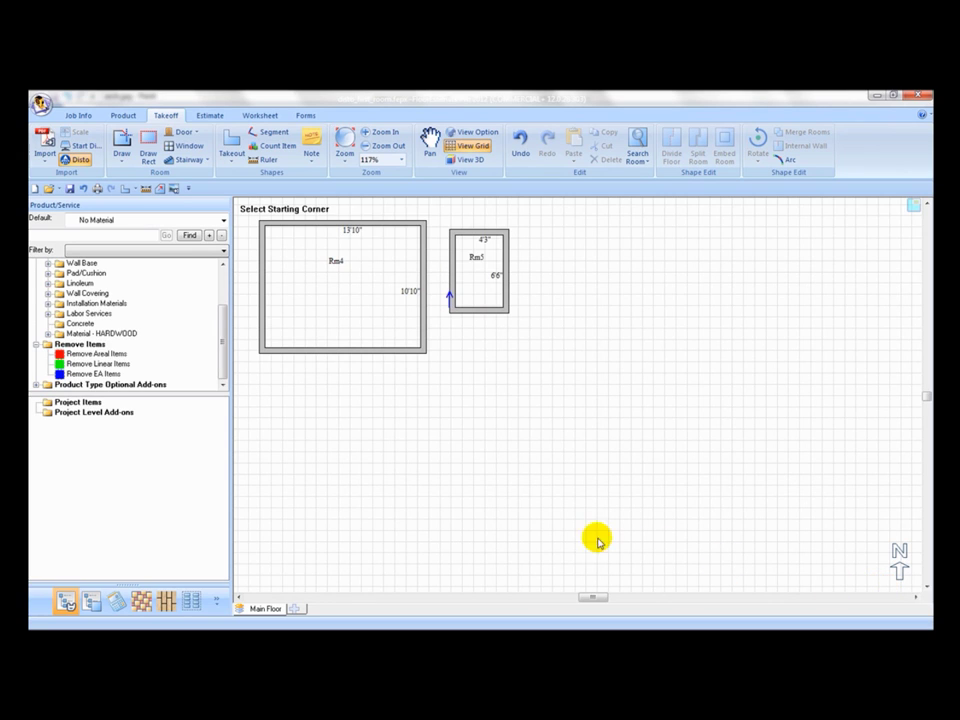
With Disto off, move closet Rm5 into Rm4's top-right corner and embed it in Rm4.
left_click(77, 158)
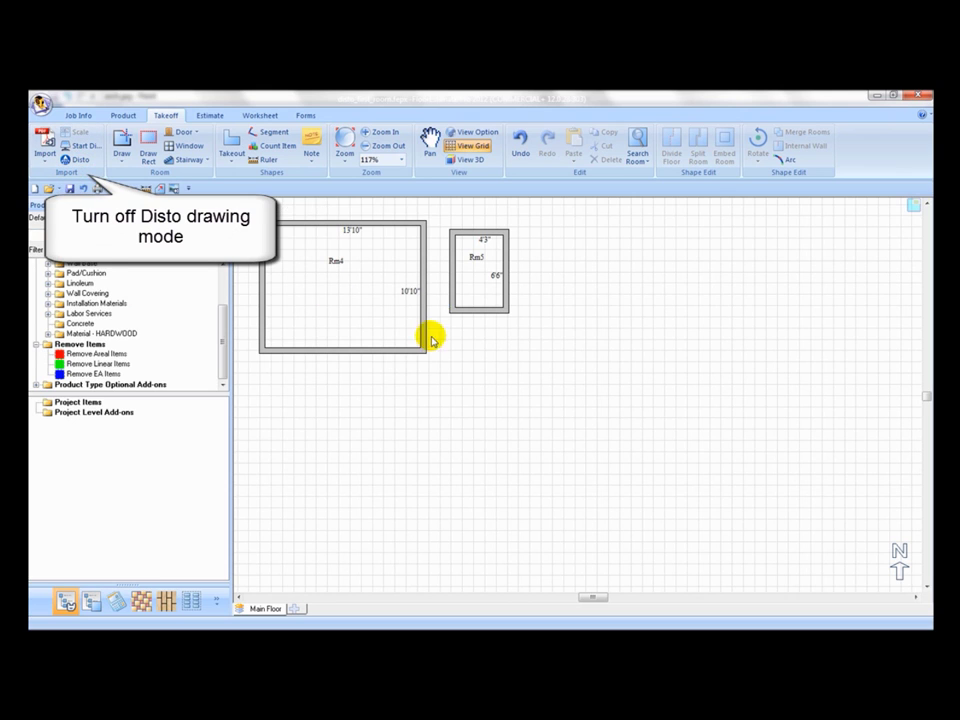
left_click(462, 292)
left_click_drag(461, 291, 433, 293)
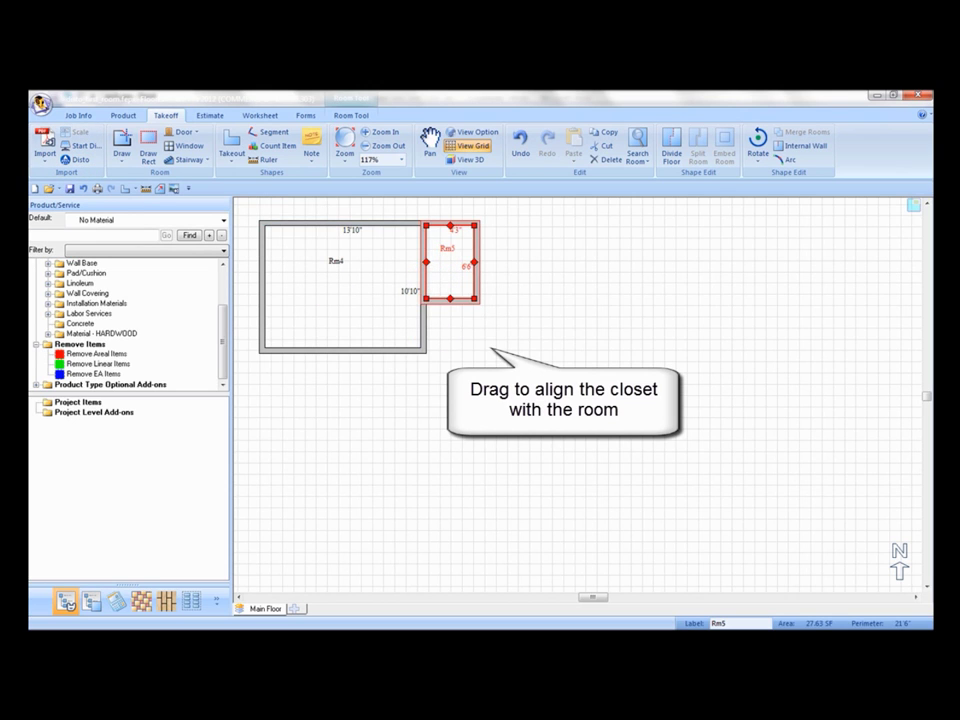
left_click(491, 395)
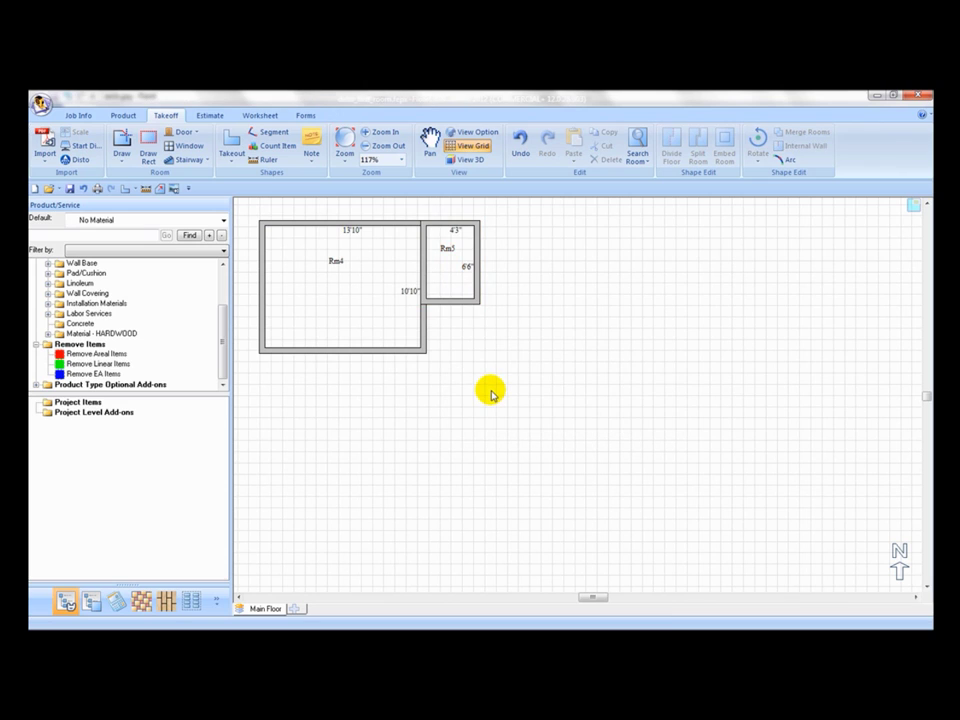
left_click(442, 286)
left_click_drag(443, 287, 392, 285)
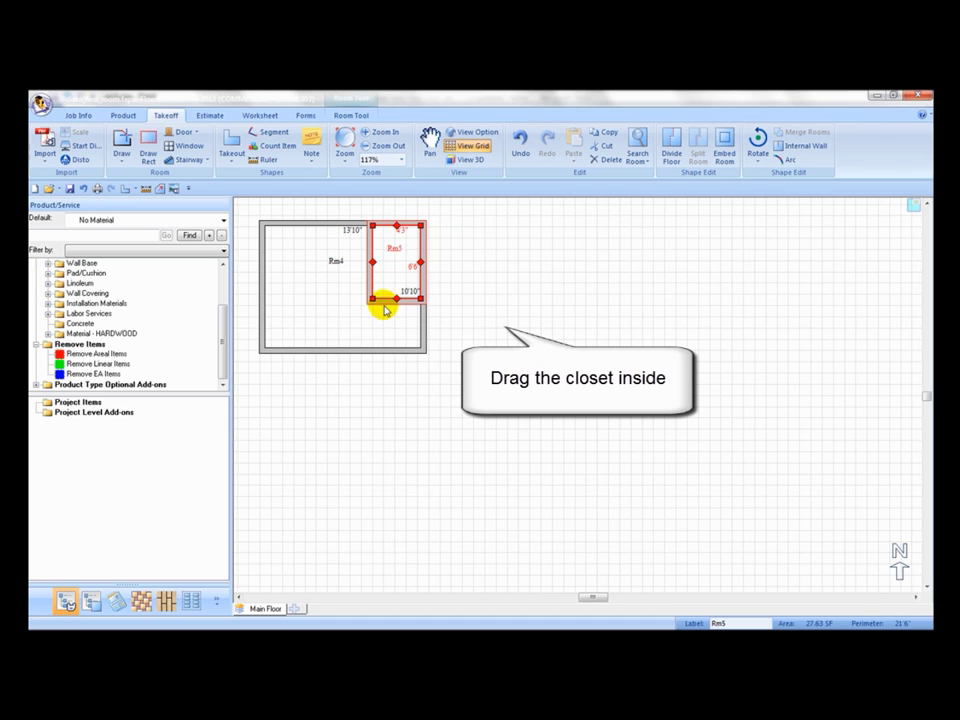
left_click(725, 150)
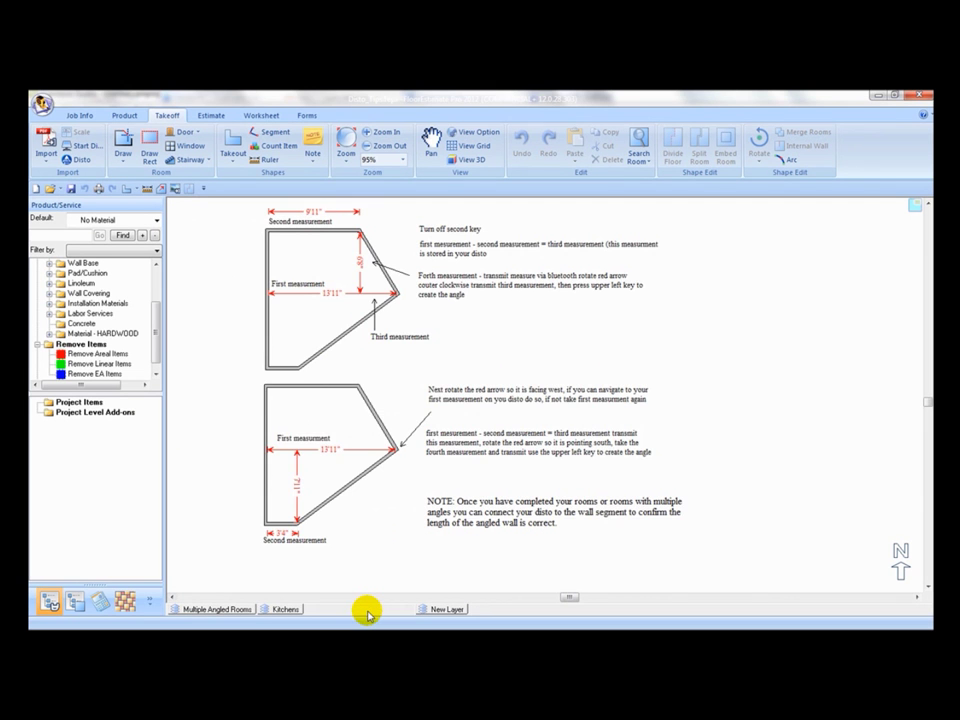
Bring up the doorway measuring instructions.
left_click(366, 609)
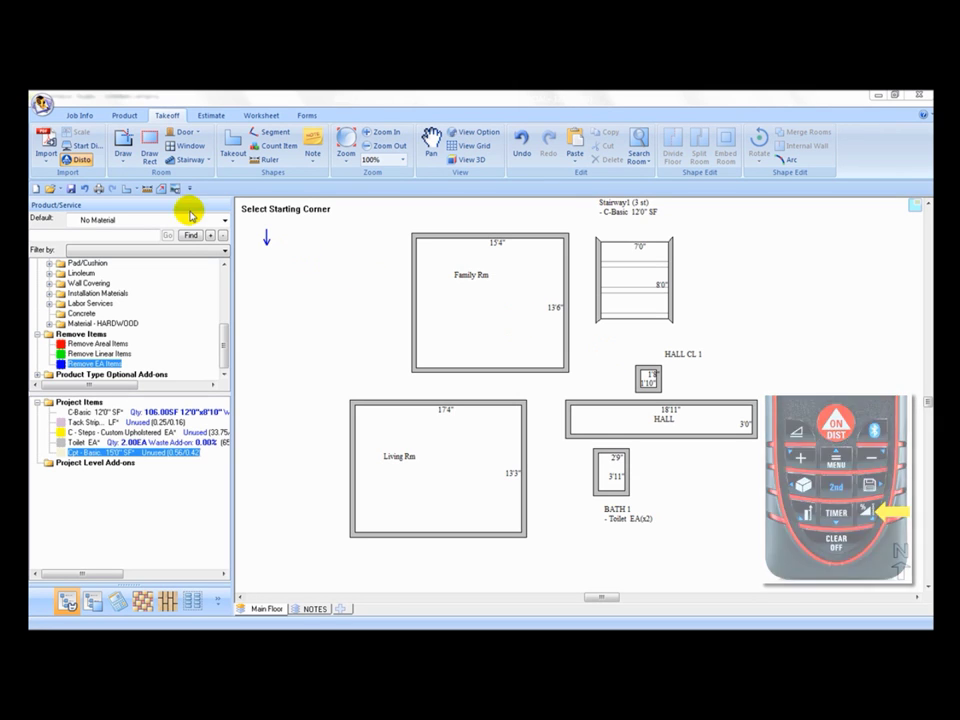
Turn off Disto and move Living Rm, BATH 1 and HALL CL 1 until they snap to the HALL.
left_click(66, 160)
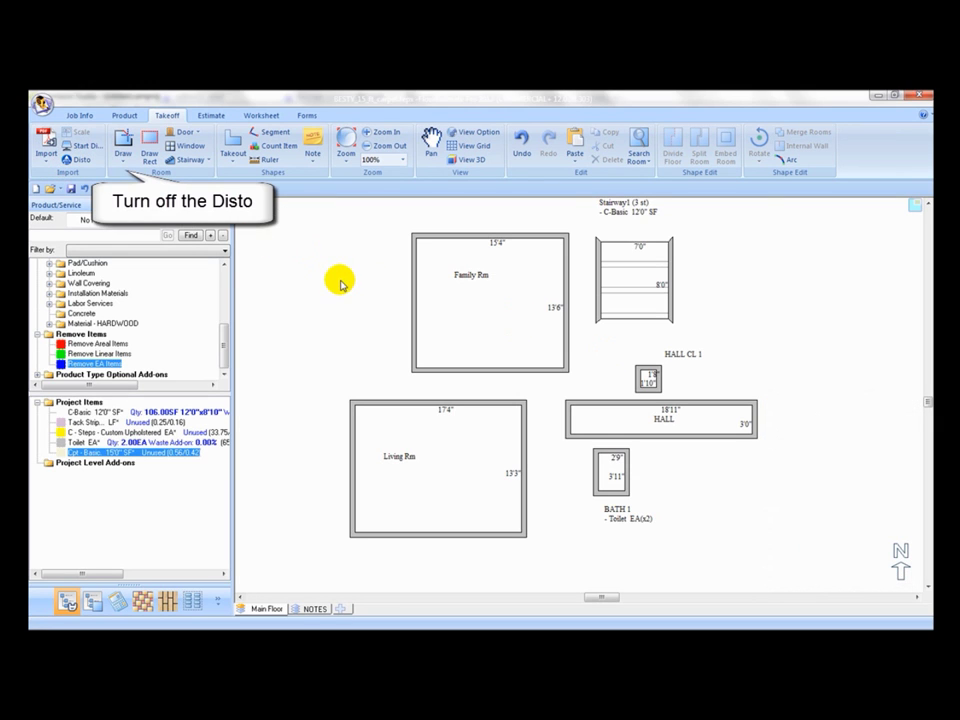
left_click_drag(437, 470, 483, 467)
left_click(589, 418)
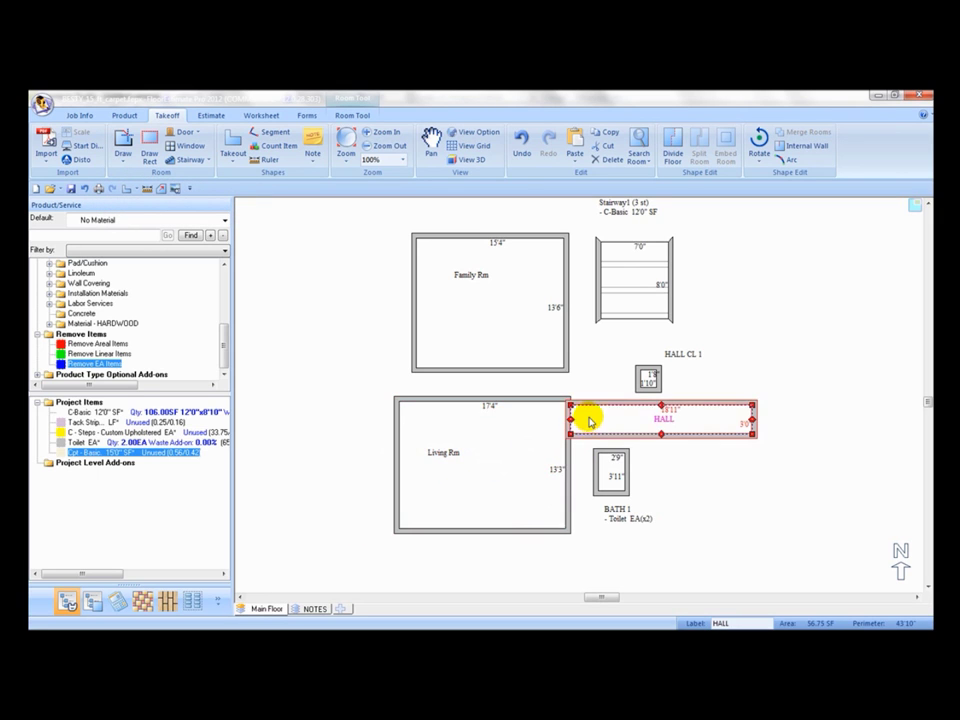
left_click_drag(606, 486, 605, 448)
left_click_drag(643, 379, 643, 386)
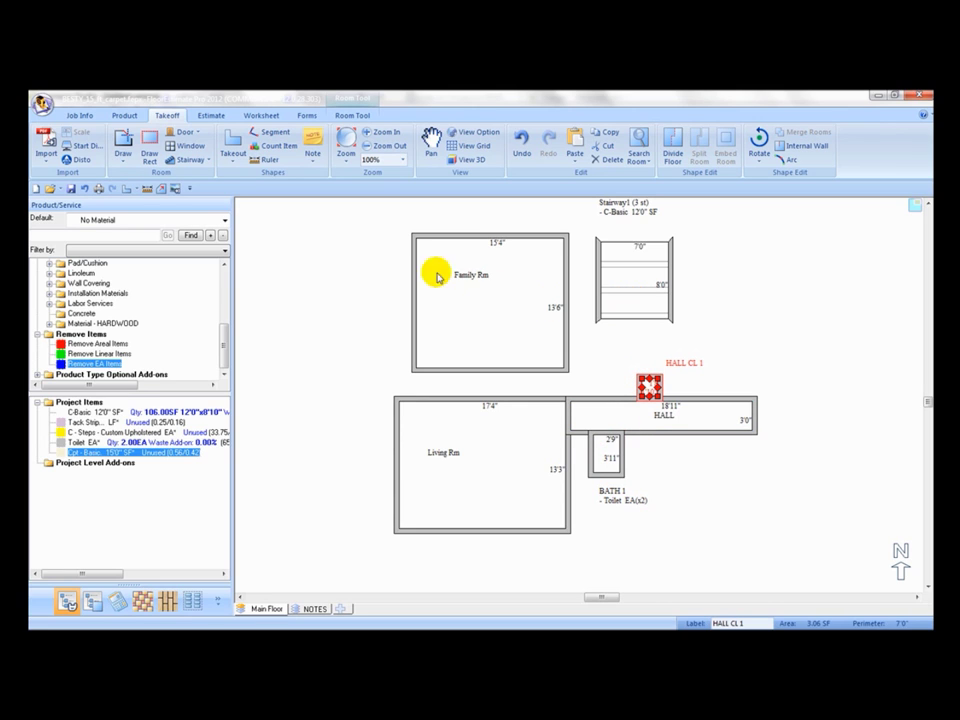
Set up a 3'0" wide, 8'0" high common door using the default Door Settings.
left_click(185, 132)
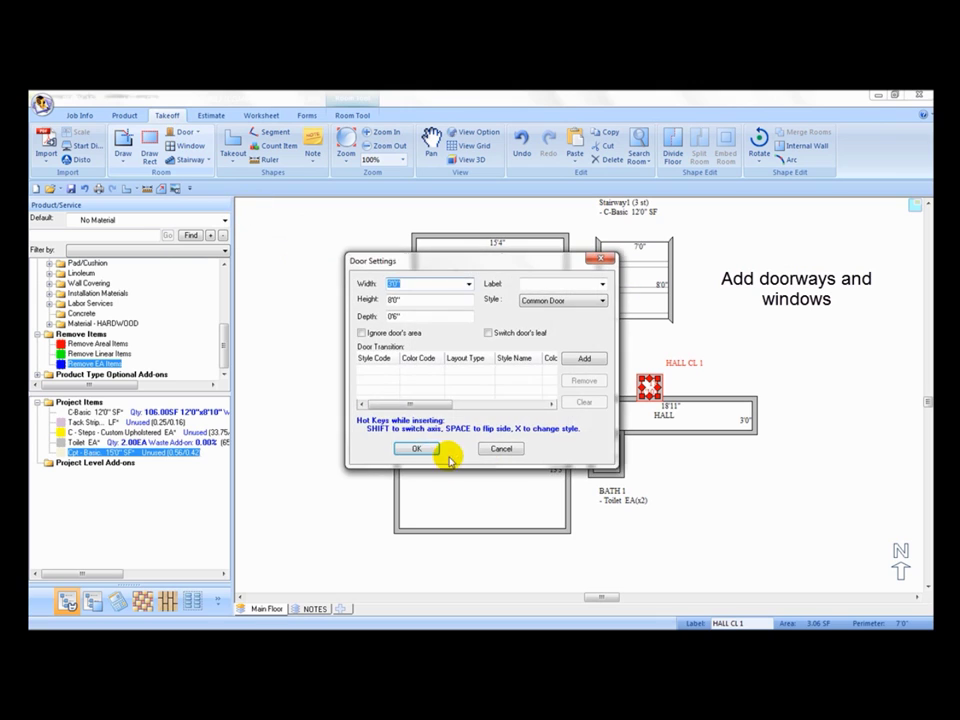
left_click(426, 448)
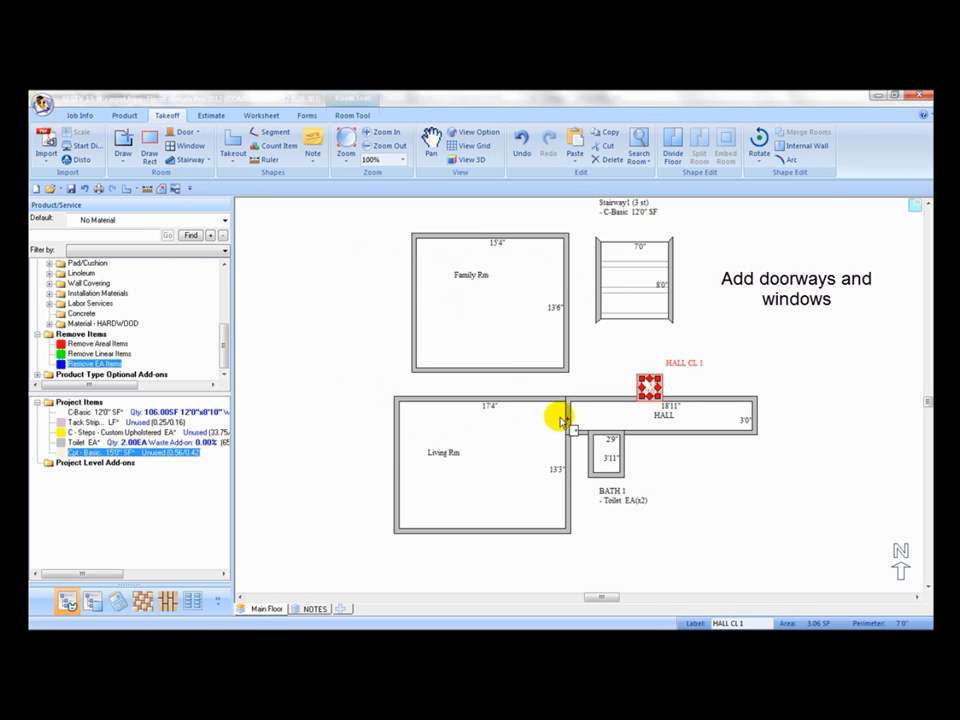